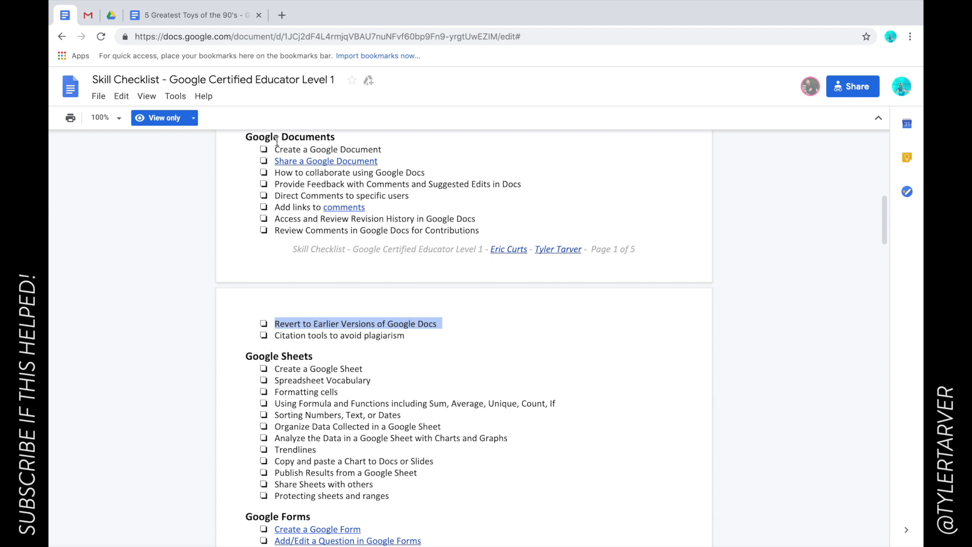
Add the greeting "Hey, what's up?" after the first paragraph and bring up Version history.
{"action": "left_click", "coordinate": [185, 17]}
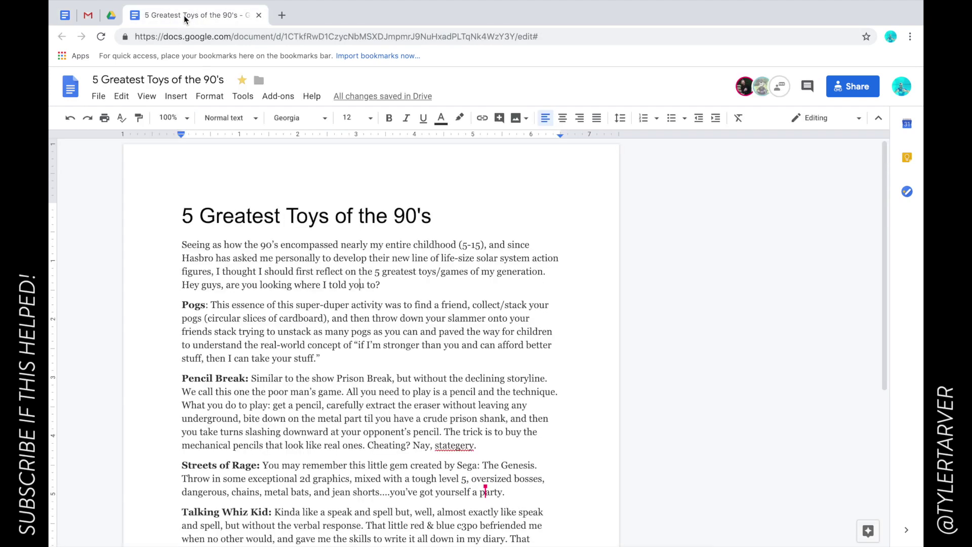
{"action": "scroll", "coordinate": [374, 346], "scroll_direction": "down", "scroll_amount": 3}
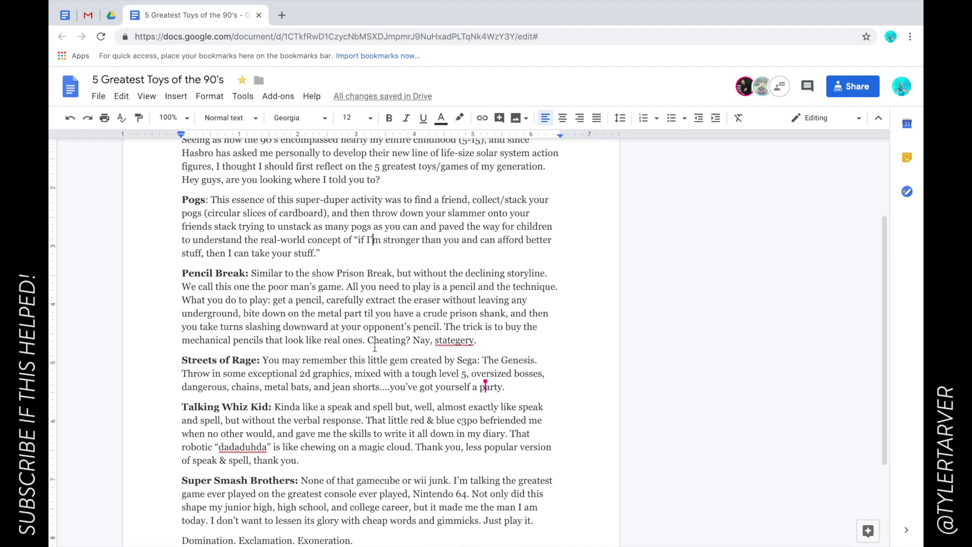
{"action": "scroll", "coordinate": [374, 346], "scroll_direction": "up", "scroll_amount": 3}
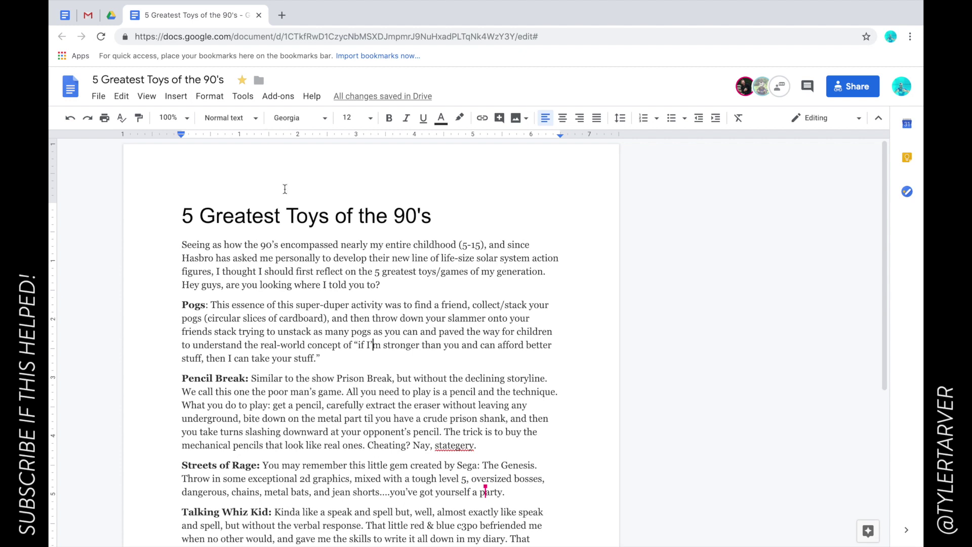
{"action": "scroll", "coordinate": [345, 325], "scroll_direction": "down", "scroll_amount": 1}
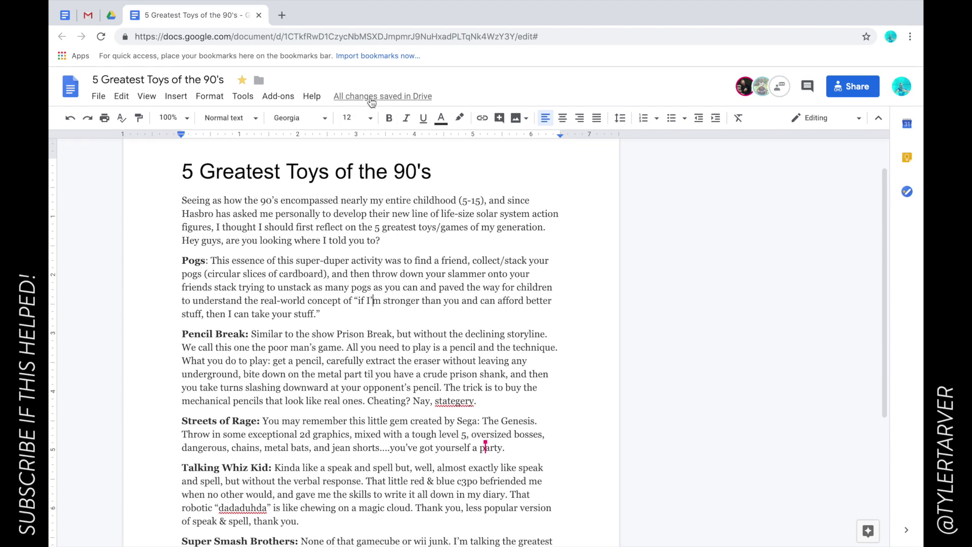
{"action": "mouse_move", "coordinate": [372, 96]}
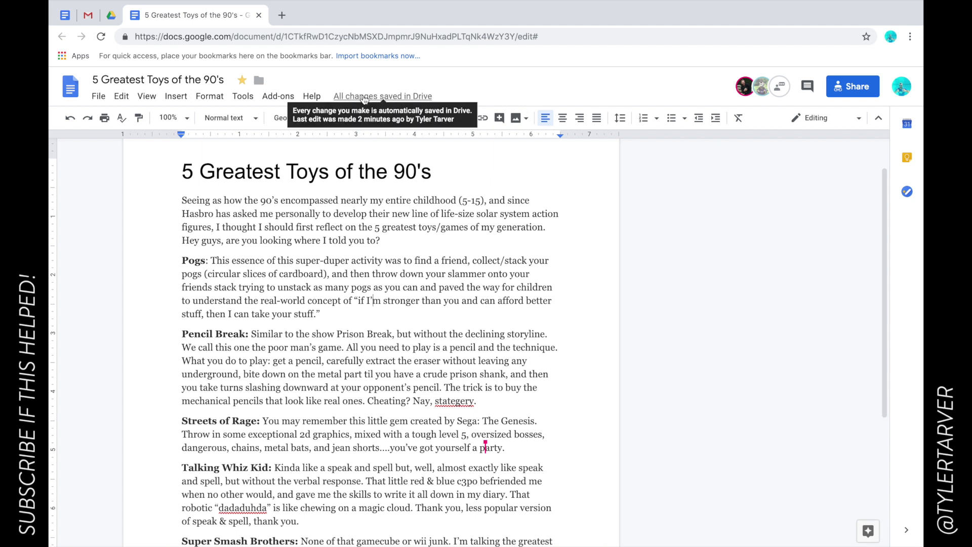
{"action": "left_click", "coordinate": [405, 241]}
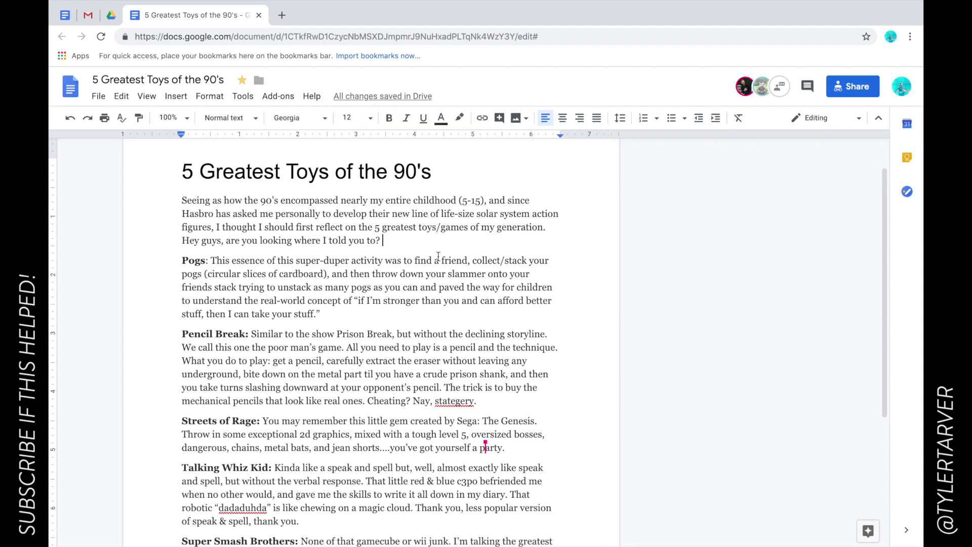
{"action": "type", "text": "Hey"}
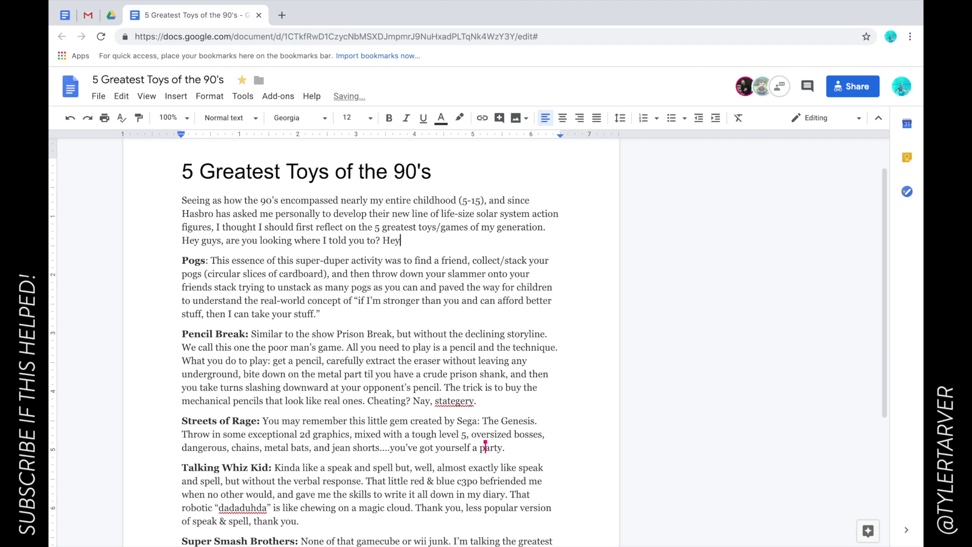
{"action": "type", "text": ", wh"}
{"action": "type", "text": "at’s up?"}
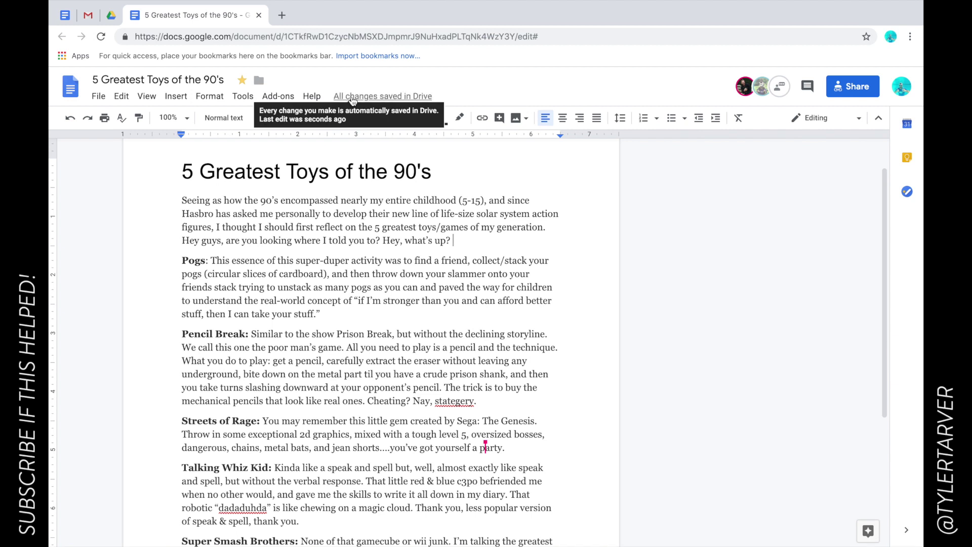
{"action": "left_click", "coordinate": [411, 99]}
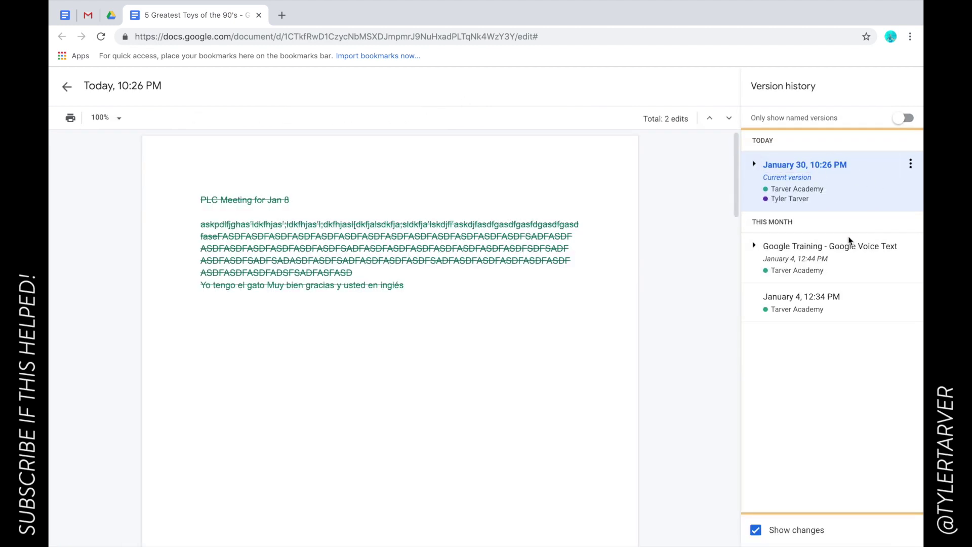
{"action": "left_click", "coordinate": [846, 258]}
{"action": "left_click", "coordinate": [847, 308]}
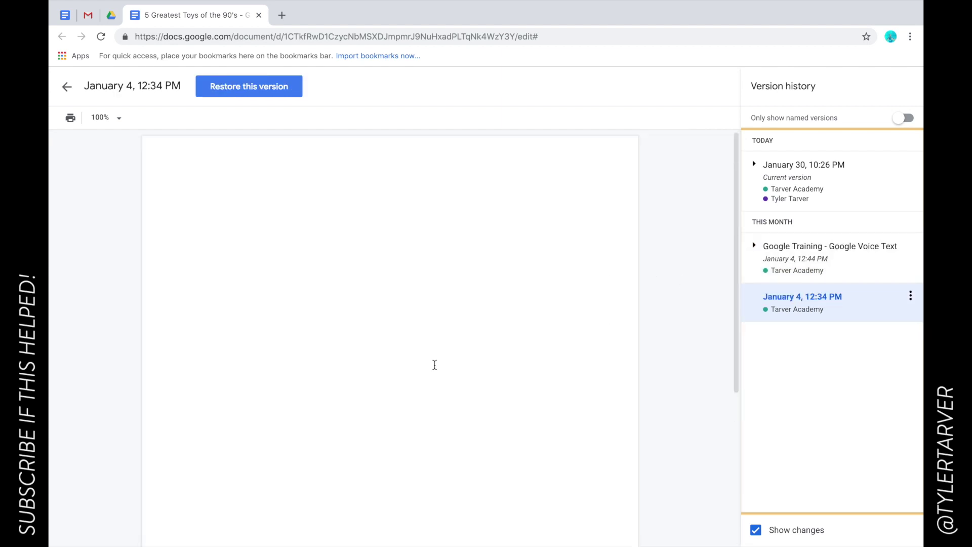
{"action": "left_click", "coordinate": [839, 280]}
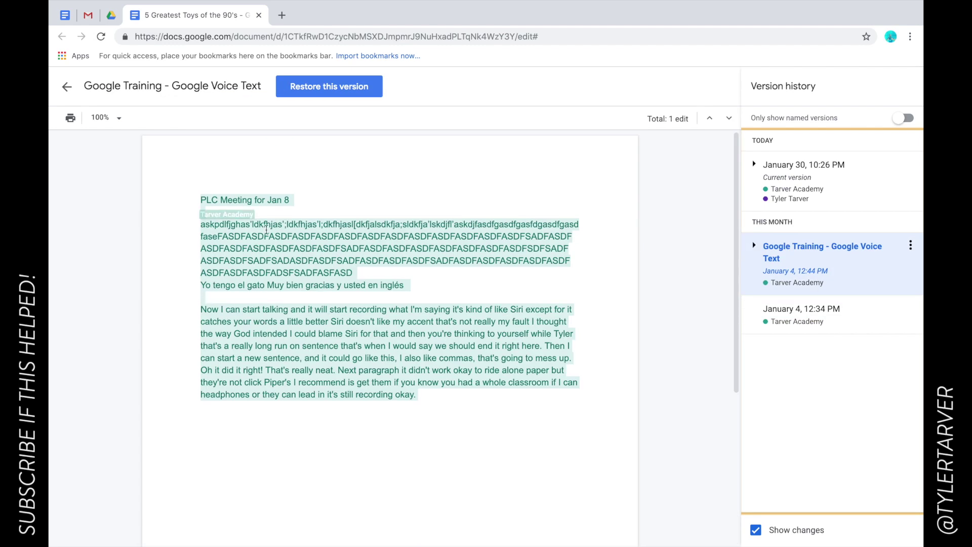
{"action": "scroll", "coordinate": [308, 322], "scroll_direction": "down", "scroll_amount": 5}
{"action": "scroll", "coordinate": [297, 289], "scroll_direction": "up", "scroll_amount": 1}
{"action": "scroll", "coordinate": [281, 248], "scroll_direction": "up", "scroll_amount": 5}
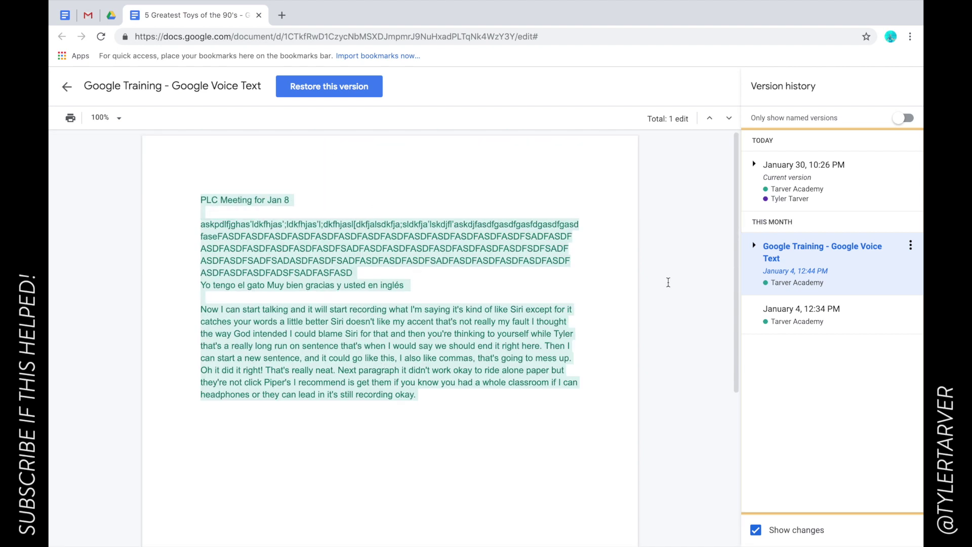
{"action": "left_click", "coordinate": [821, 183]}
{"action": "scroll", "coordinate": [410, 302], "scroll_direction": "down", "scroll_amount": 1}
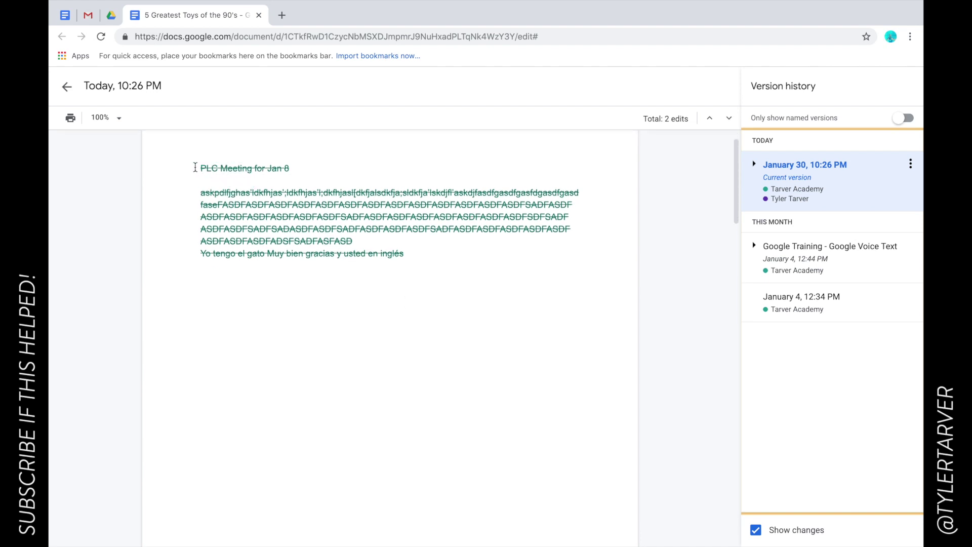
{"action": "scroll", "coordinate": [415, 262], "scroll_direction": "down", "scroll_amount": 5}
{"action": "scroll", "coordinate": [443, 414], "scroll_direction": "down", "scroll_amount": 1}
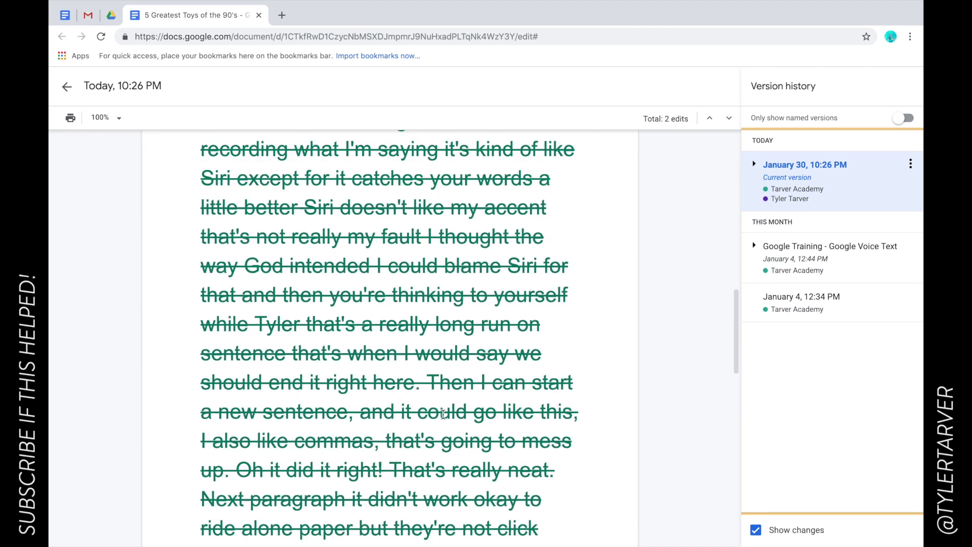
{"action": "scroll", "coordinate": [444, 414], "scroll_direction": "down", "scroll_amount": 10}
{"action": "scroll", "coordinate": [443, 414], "scroll_direction": "up", "scroll_amount": 3}
{"action": "scroll", "coordinate": [440, 309], "scroll_direction": "up", "scroll_amount": 3}
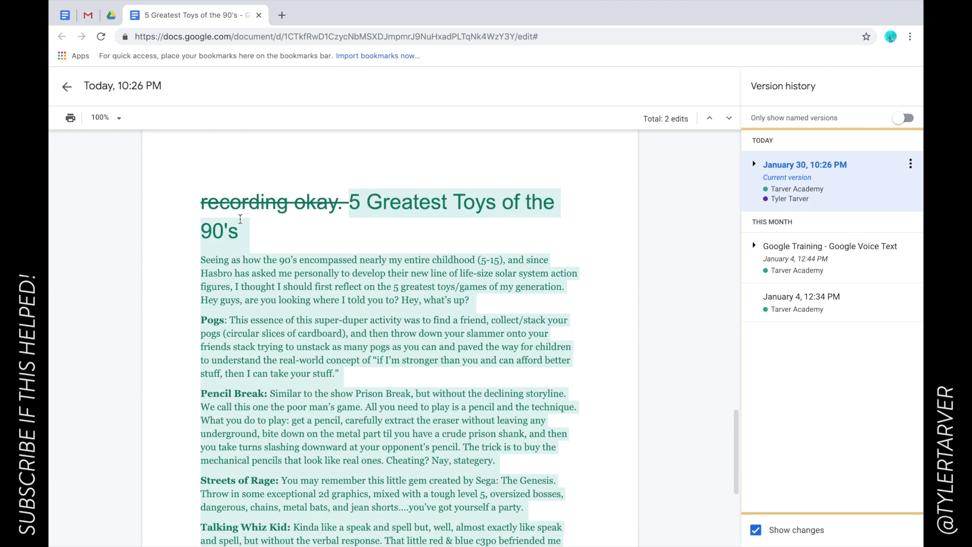
{"action": "scroll", "coordinate": [439, 308], "scroll_direction": "down", "scroll_amount": 3}
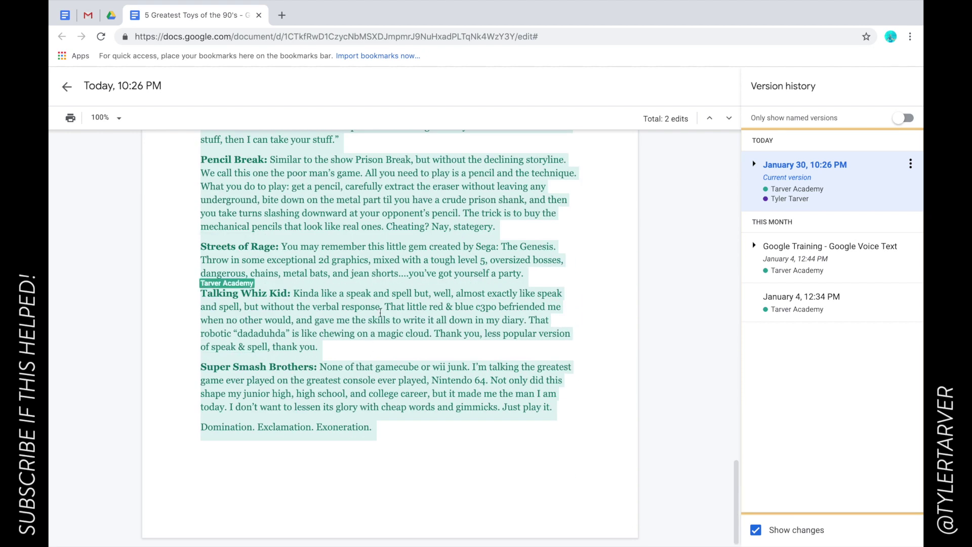
{"action": "scroll", "coordinate": [379, 313], "scroll_direction": "up", "scroll_amount": 15}
{"action": "scroll", "coordinate": [380, 313], "scroll_direction": "up", "scroll_amount": 2}
{"action": "left_click", "coordinate": [67, 87]}
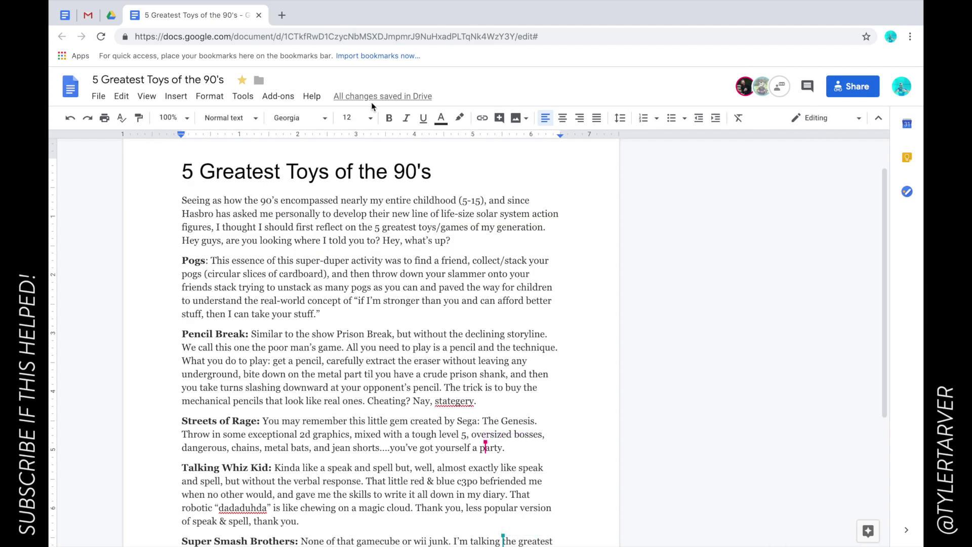
Reopen Version history and select the Google Training - Google Voice Text version.
{"action": "left_click", "coordinate": [374, 97]}
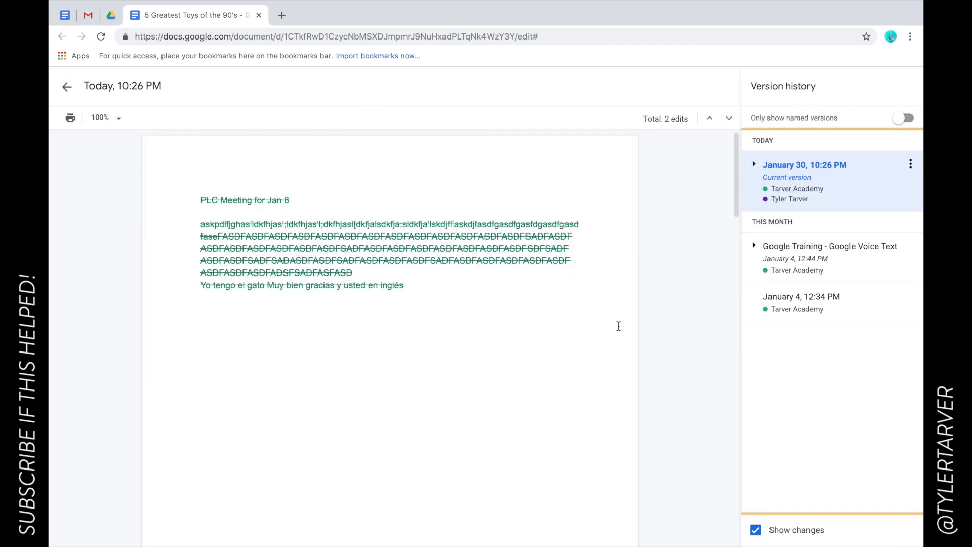
{"action": "mouse_move", "coordinate": [832, 257]}
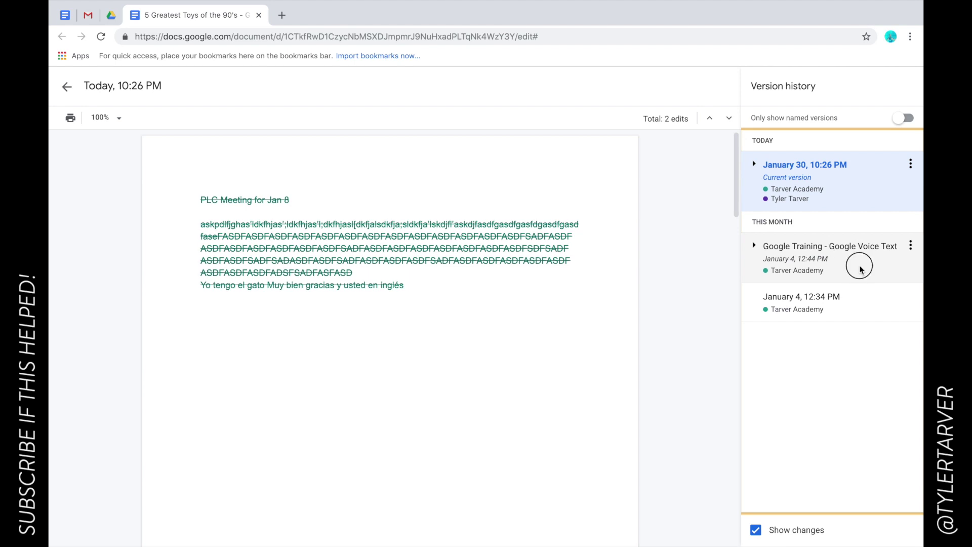
{"action": "left_click", "coordinate": [860, 269]}
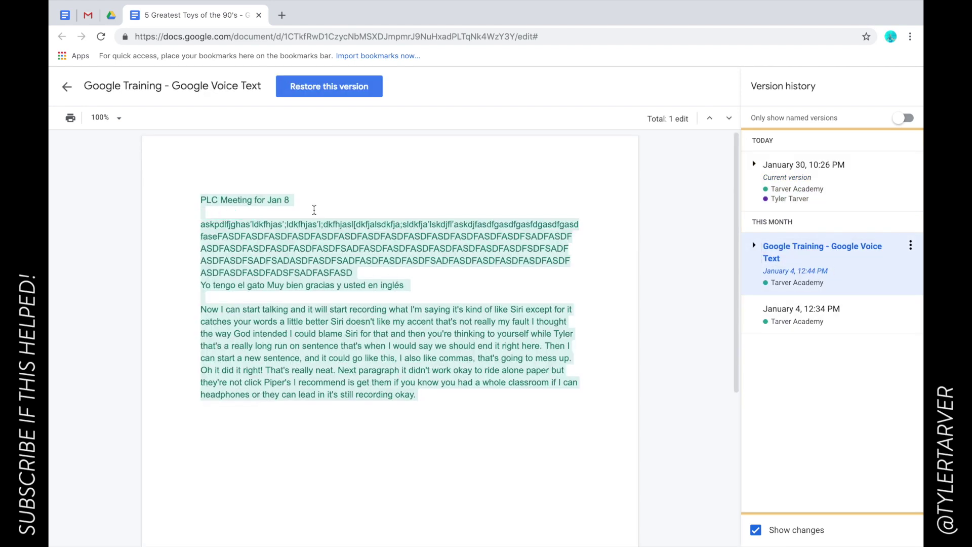
{"action": "scroll", "coordinate": [354, 303], "scroll_direction": "down", "scroll_amount": 3}
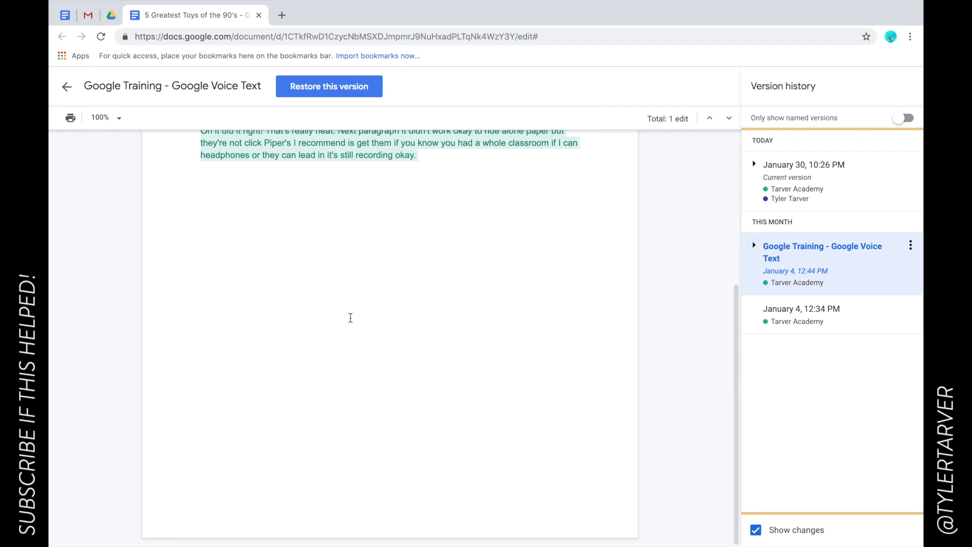
{"action": "scroll", "coordinate": [350, 318], "scroll_direction": "up", "scroll_amount": 3}
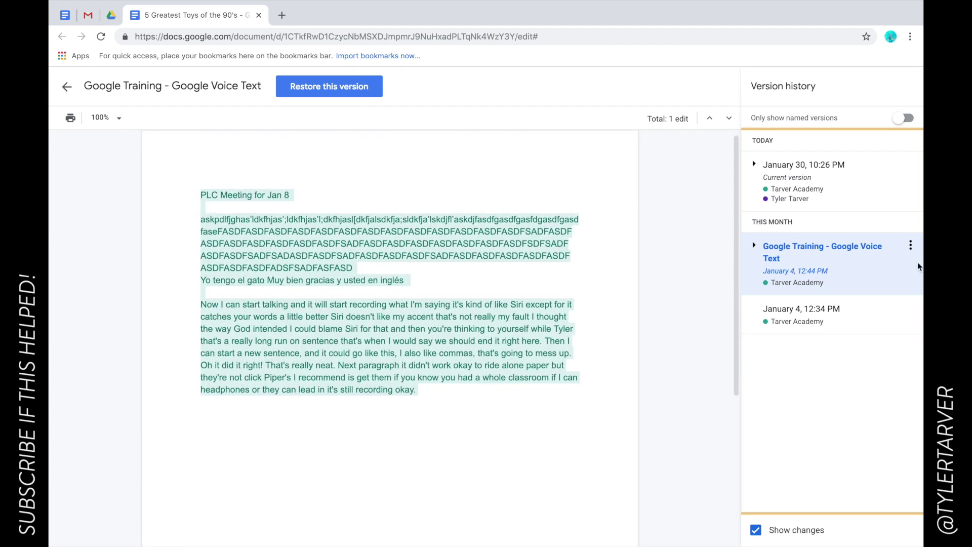
{"action": "left_click", "coordinate": [845, 247]}
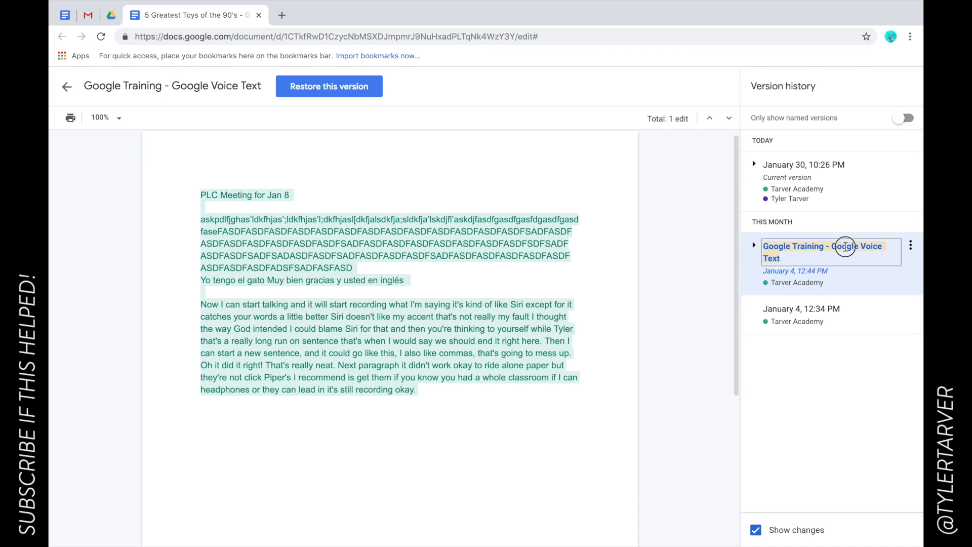
Remove the custom name from the January 4, 12:44 PM version.
{"action": "left_click", "coordinate": [911, 245]}
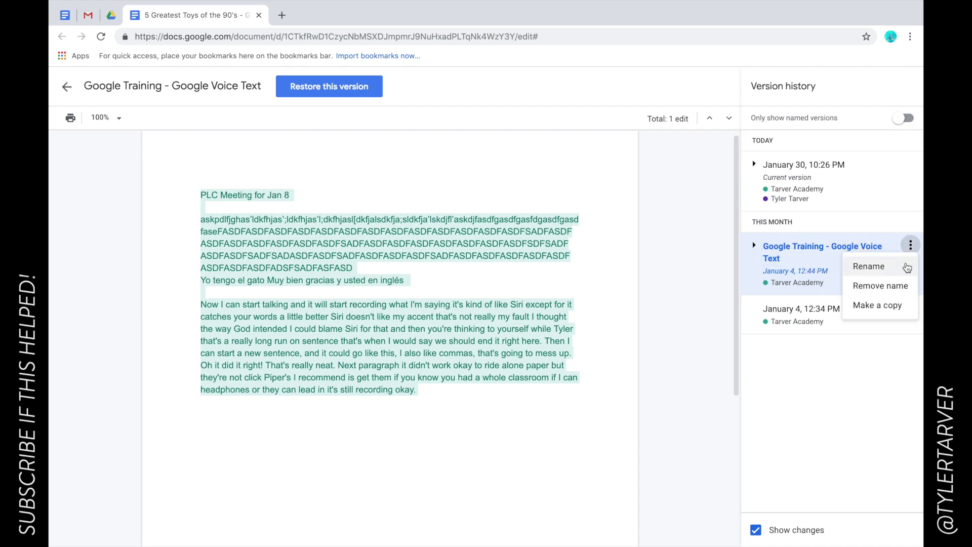
{"action": "left_click", "coordinate": [899, 287]}
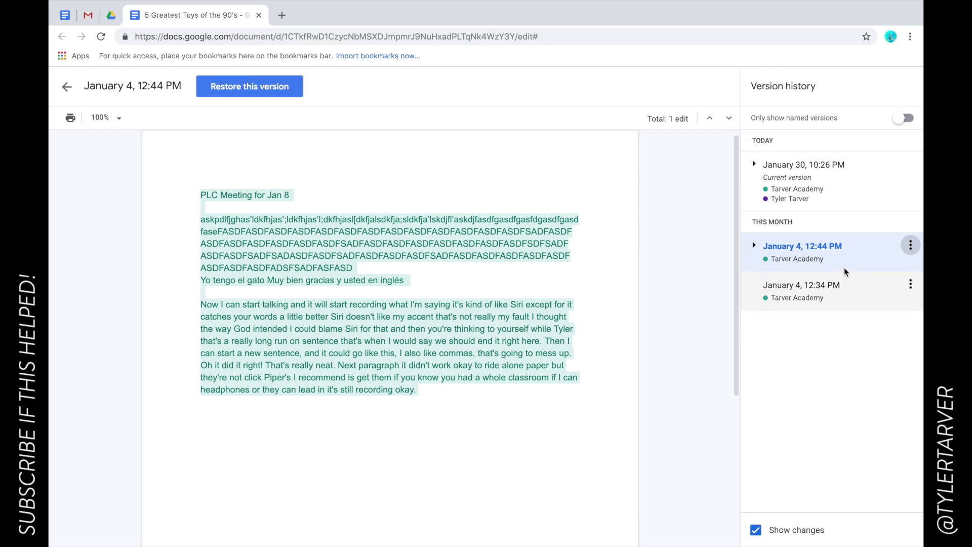
{"action": "left_click", "coordinate": [840, 251]}
{"action": "key", "text": "Escape"}
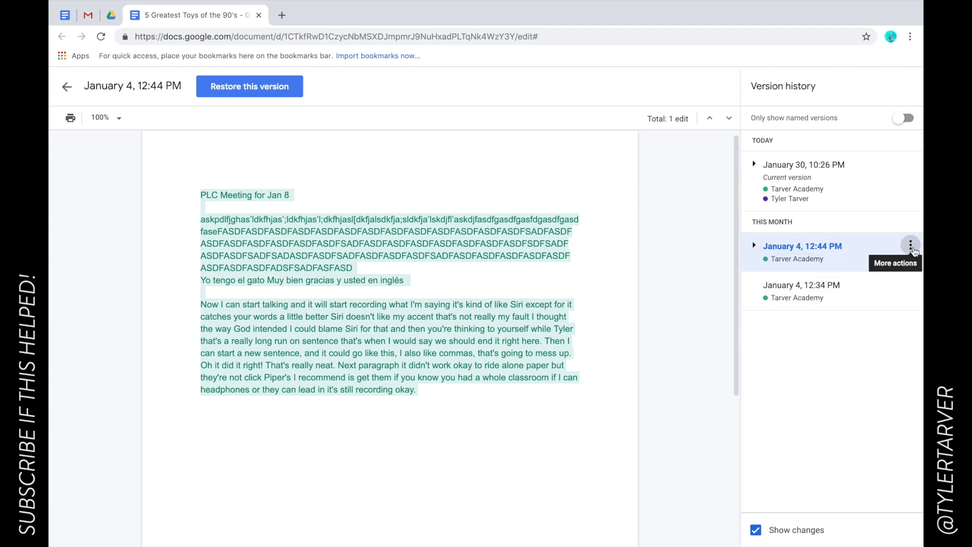
Make a copy of the January 4, 12:44 PM version as a separate document in My Drive.
{"action": "left_click", "coordinate": [911, 245]}
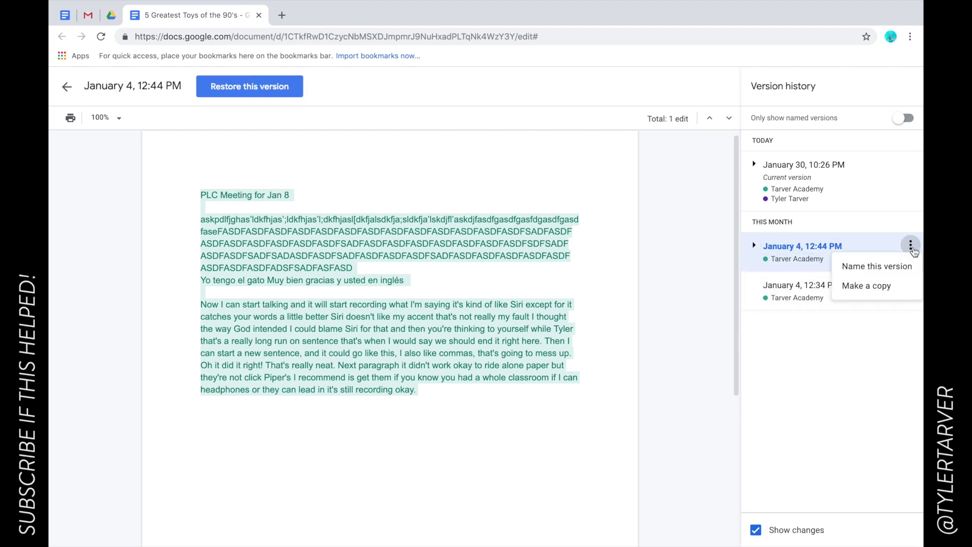
{"action": "left_click", "coordinate": [901, 285]}
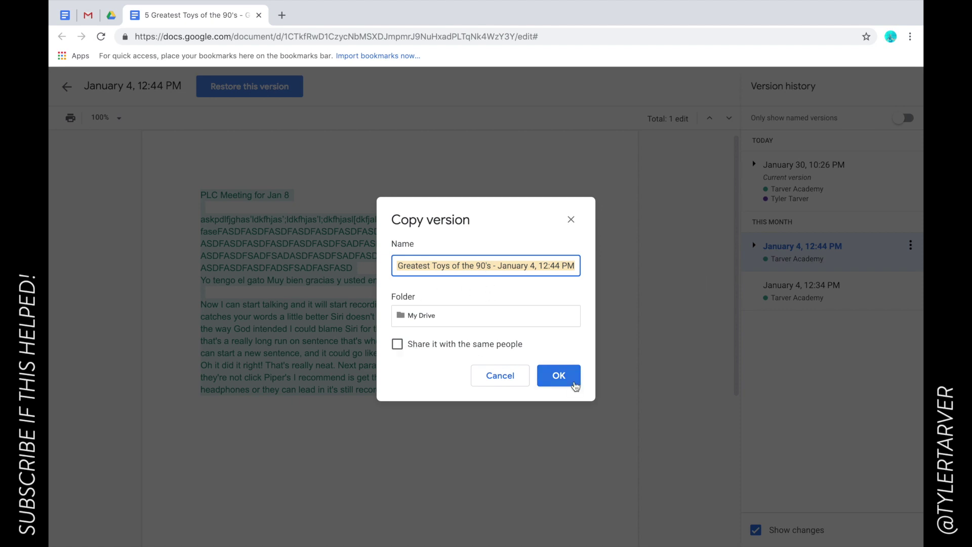
{"action": "left_click", "coordinate": [560, 376]}
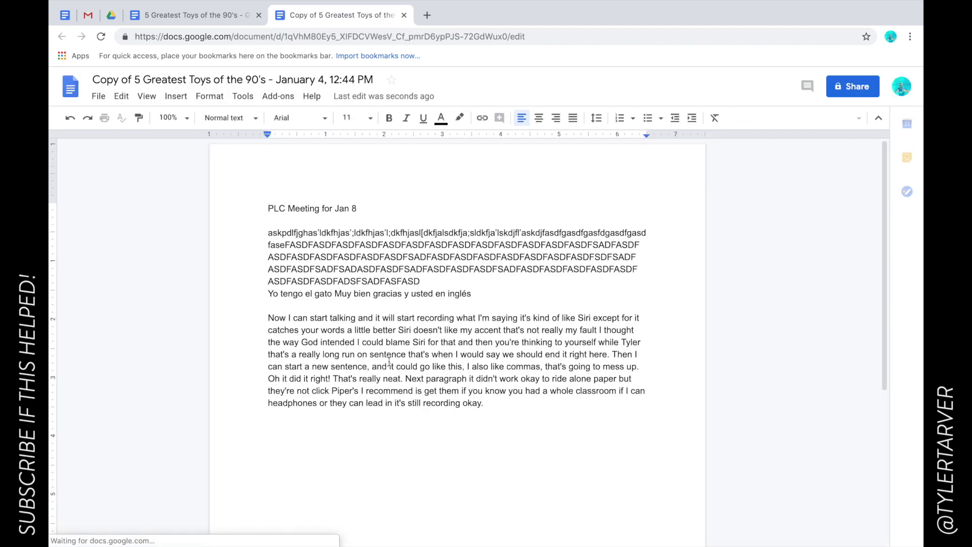
Check the new copy, return to the original document and reopen its Version history.
{"action": "left_click", "coordinate": [223, 24]}
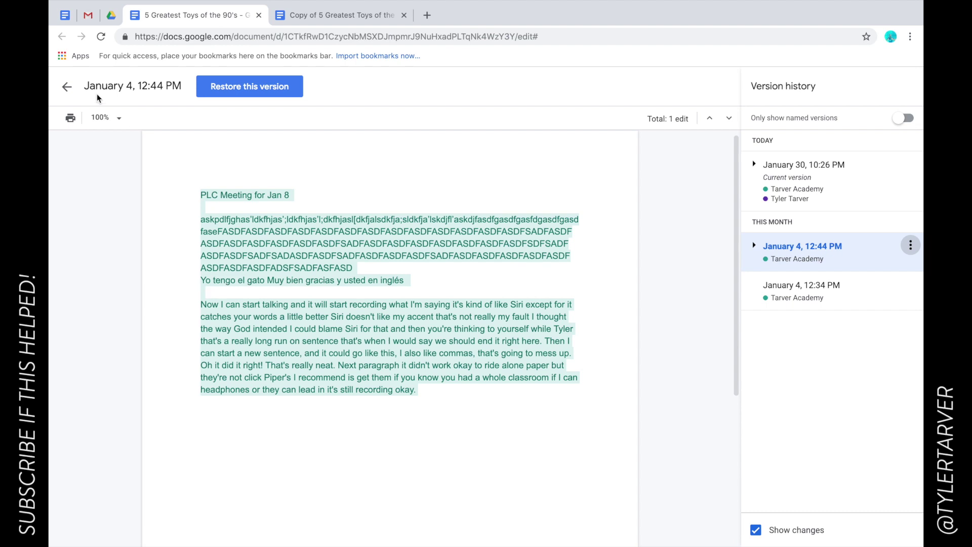
{"action": "left_click", "coordinate": [62, 88]}
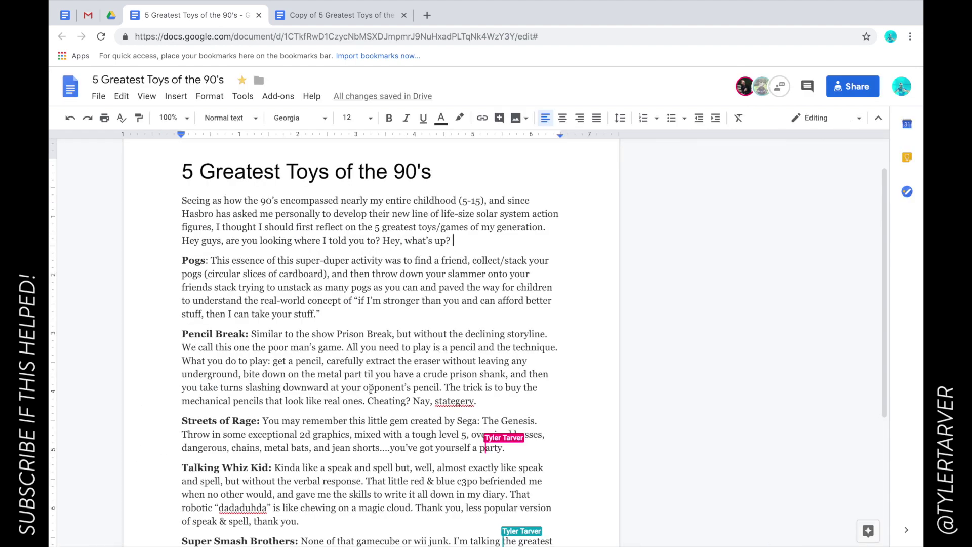
{"action": "scroll", "coordinate": [311, 317], "scroll_direction": "down", "scroll_amount": 1}
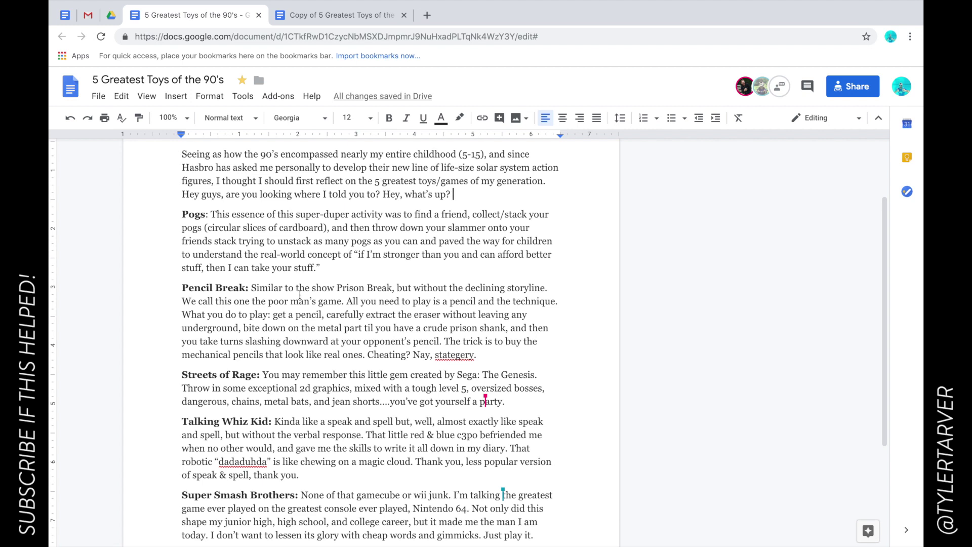
{"action": "scroll", "coordinate": [420, 377], "scroll_direction": "down", "scroll_amount": 1}
{"action": "scroll", "coordinate": [420, 378], "scroll_direction": "up", "scroll_amount": 3}
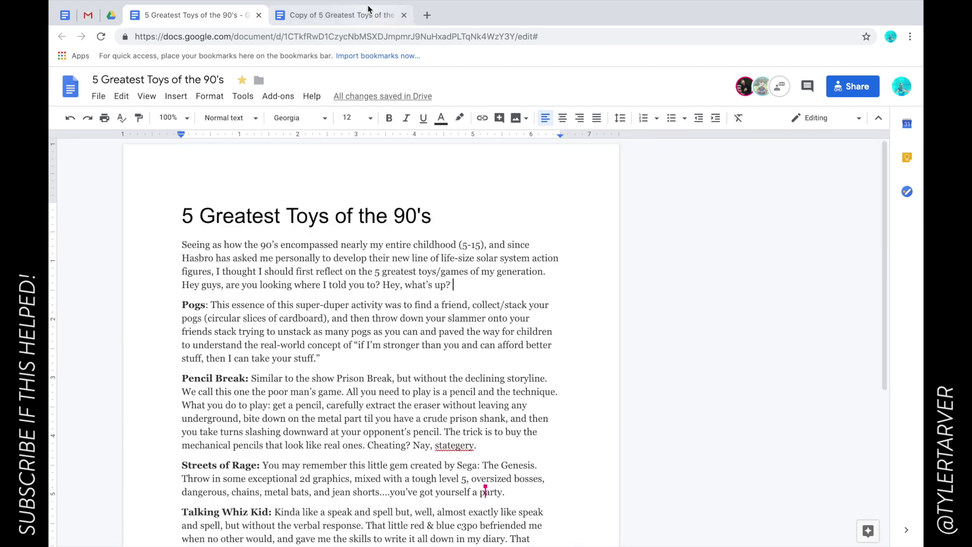
{"action": "left_click", "coordinate": [370, 20]}
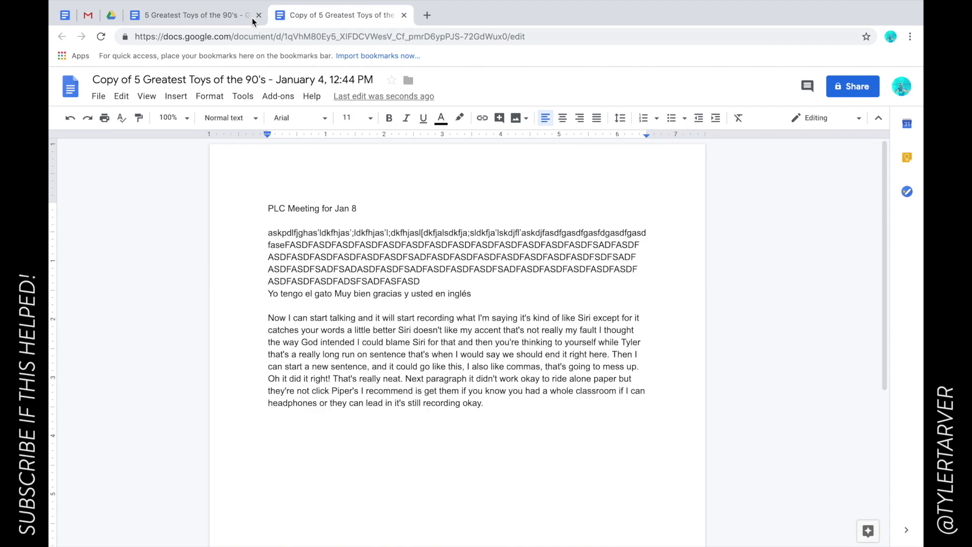
{"action": "left_click", "coordinate": [238, 17]}
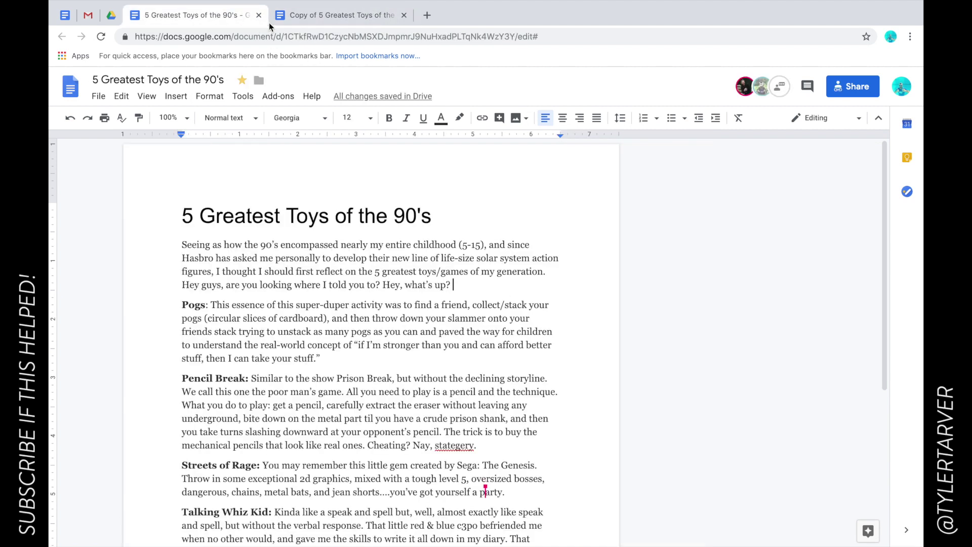
{"action": "left_click", "coordinate": [386, 97]}
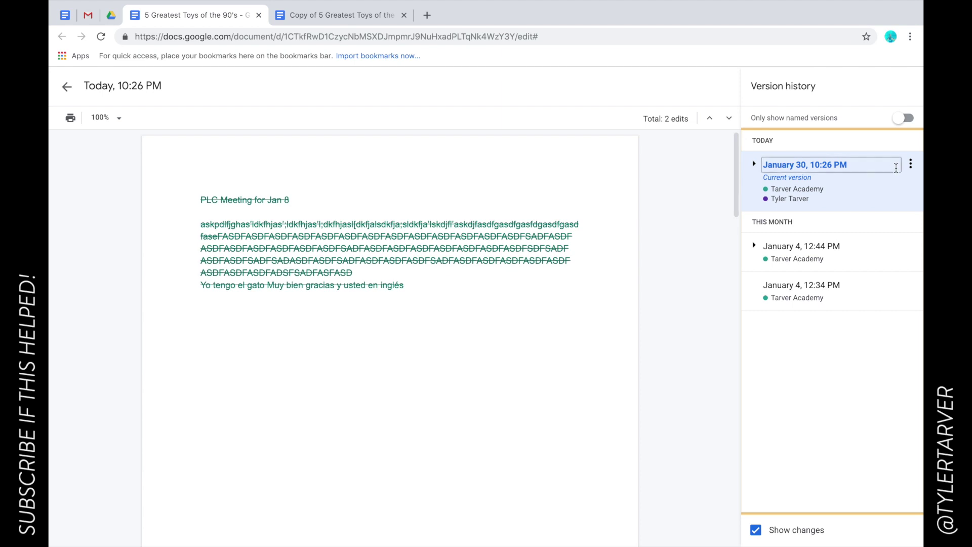
Restore the document to the January 4, 12:44 PM version and confirm.
{"action": "left_click", "coordinate": [911, 246]}
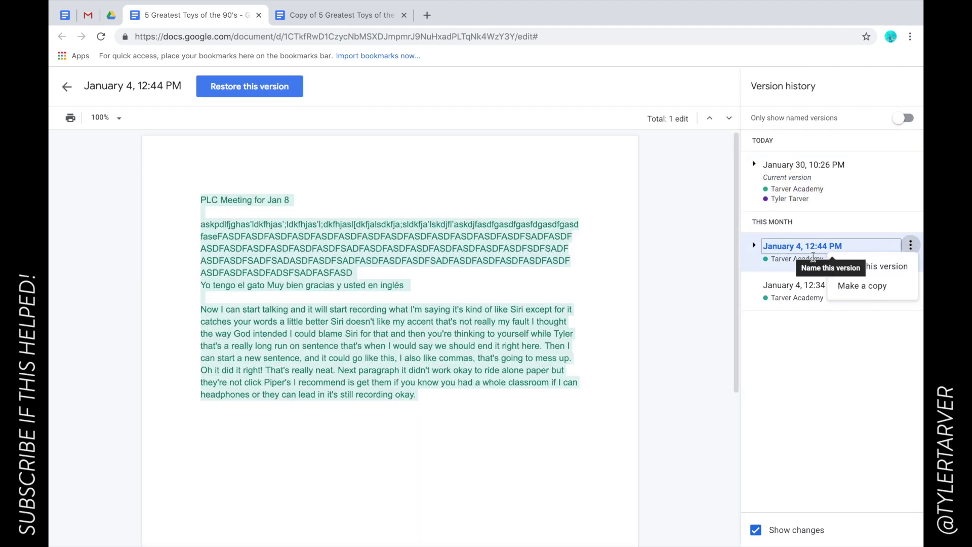
{"action": "left_click", "coordinate": [795, 259]}
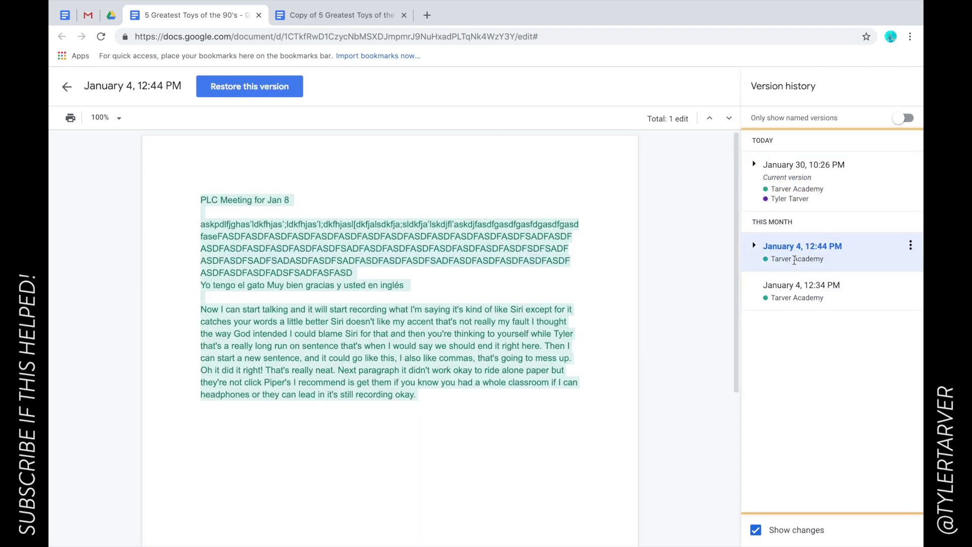
{"action": "left_click", "coordinate": [230, 95]}
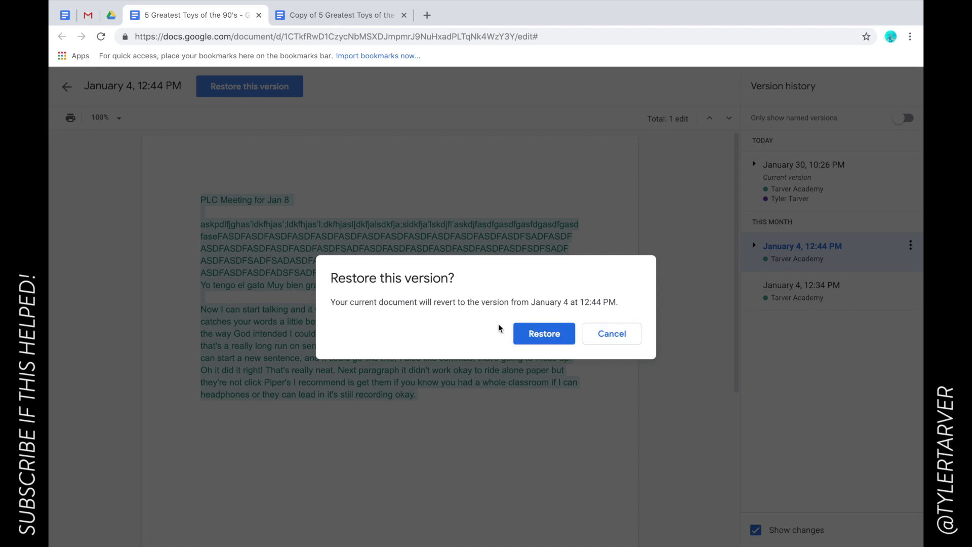
{"action": "left_click", "coordinate": [543, 335]}
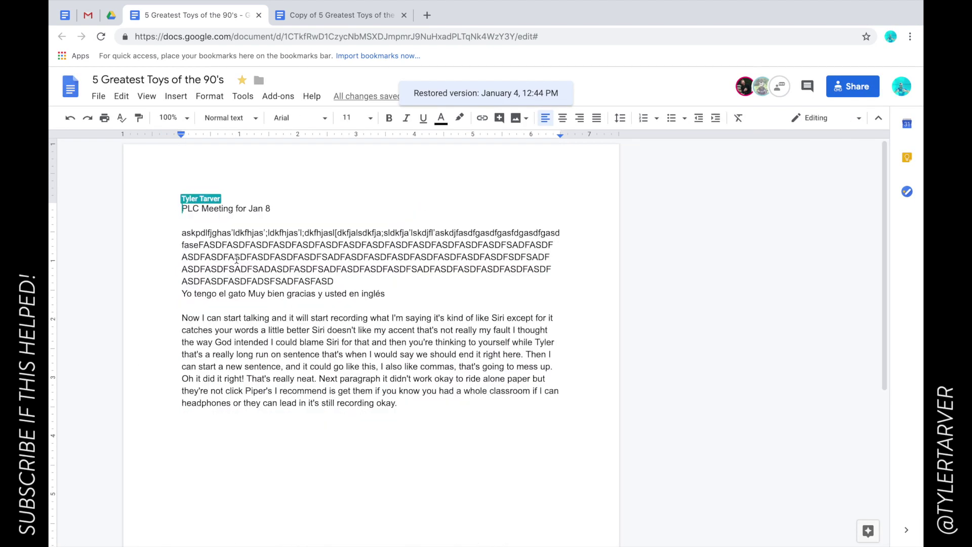
{"action": "left_click", "coordinate": [354, 97]}
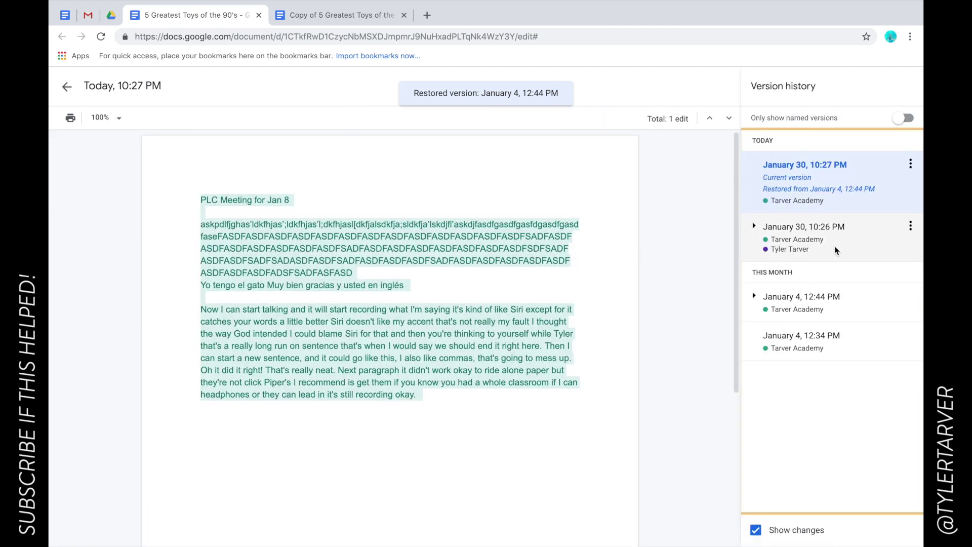
Restore the document to the January 30, 10:26 PM version and confirm.
{"action": "left_click", "coordinate": [836, 250]}
{"action": "scroll", "coordinate": [451, 389], "scroll_direction": "down", "scroll_amount": 5}
{"action": "scroll", "coordinate": [451, 388], "scroll_direction": "down", "scroll_amount": 10}
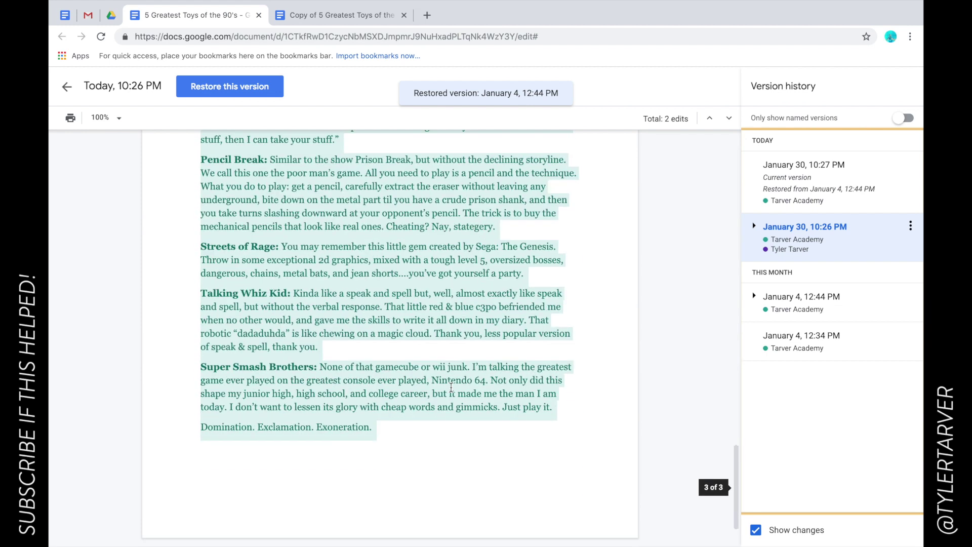
{"action": "scroll", "coordinate": [450, 390], "scroll_direction": "up", "scroll_amount": 3}
{"action": "scroll", "coordinate": [451, 389], "scroll_direction": "up", "scroll_amount": 5}
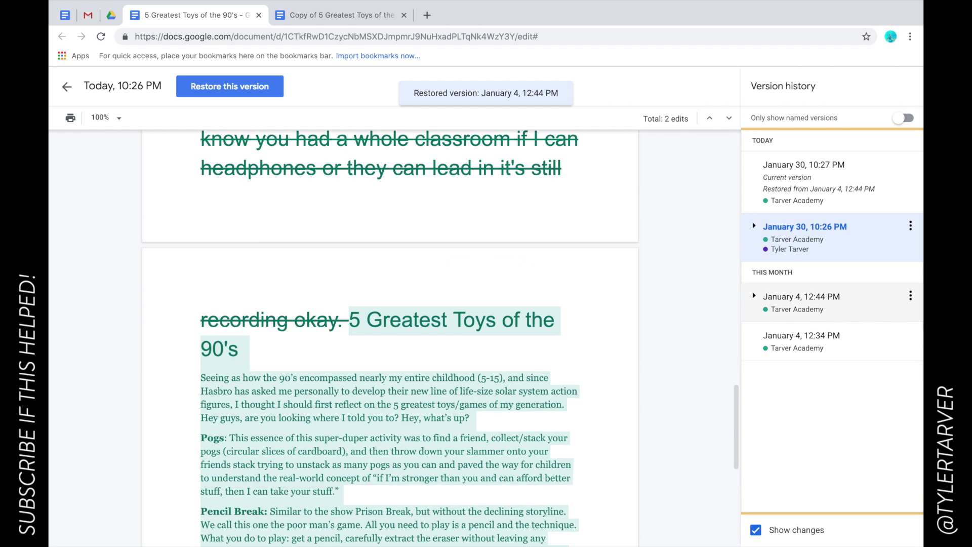
{"action": "left_click", "coordinate": [911, 226]}
{"action": "left_click", "coordinate": [887, 247]}
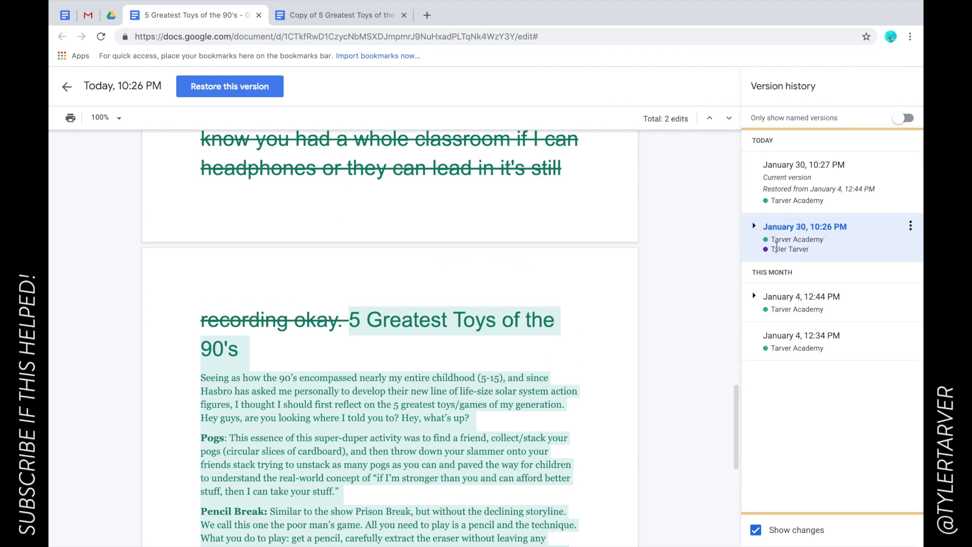
{"action": "left_click", "coordinate": [271, 101]}
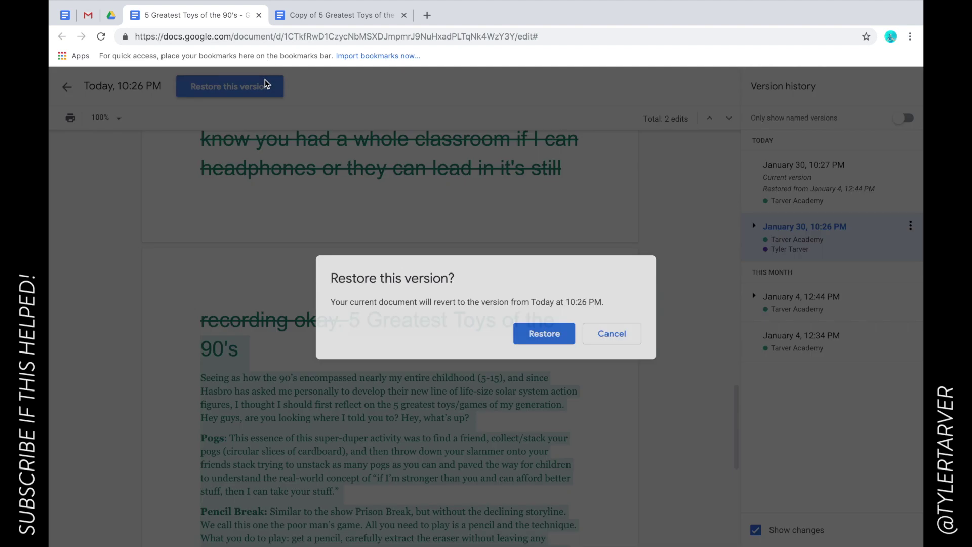
{"action": "left_click", "coordinate": [552, 334]}
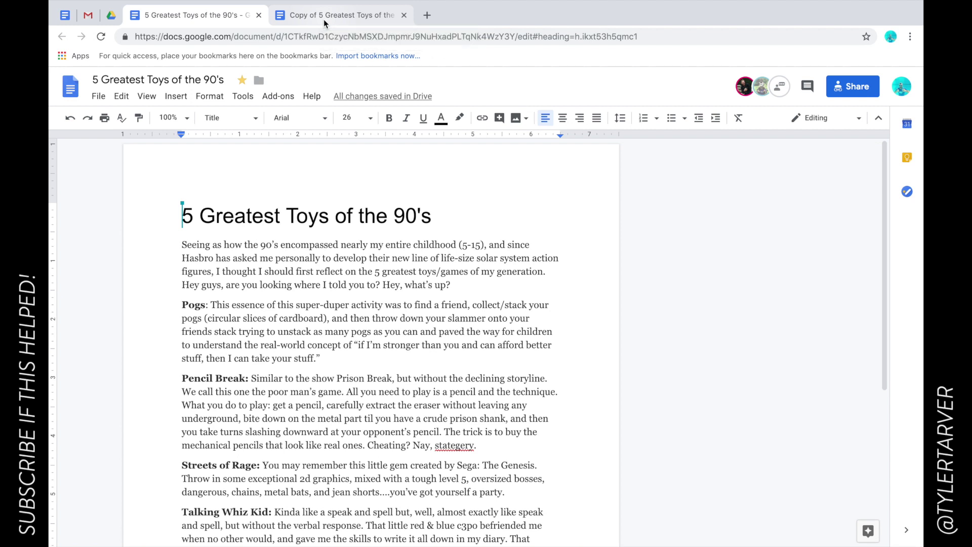
{"action": "left_click", "coordinate": [324, 20]}
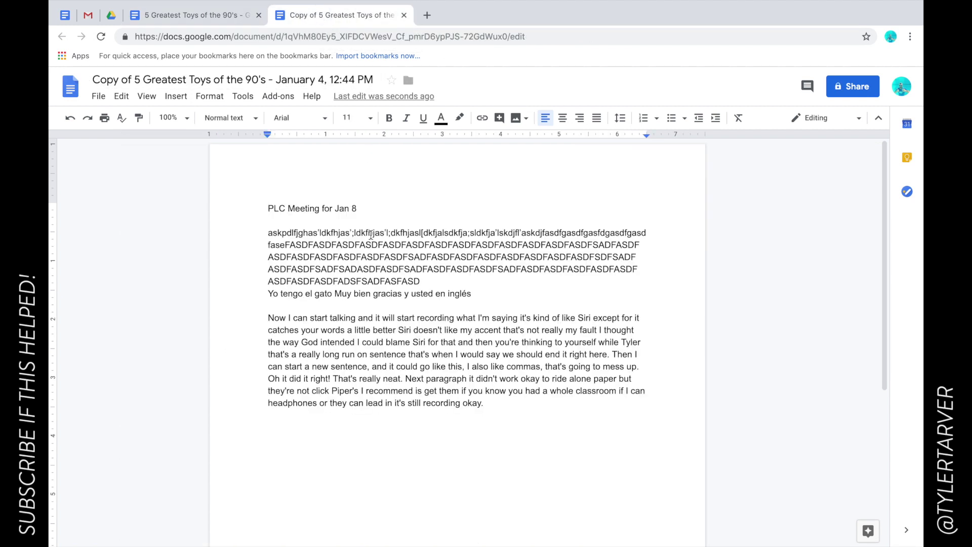
{"action": "scroll", "coordinate": [371, 232], "scroll_direction": "down", "scroll_amount": 3}
{"action": "scroll", "coordinate": [349, 229], "scroll_direction": "up", "scroll_amount": 3}
{"action": "left_click", "coordinate": [206, 18]}
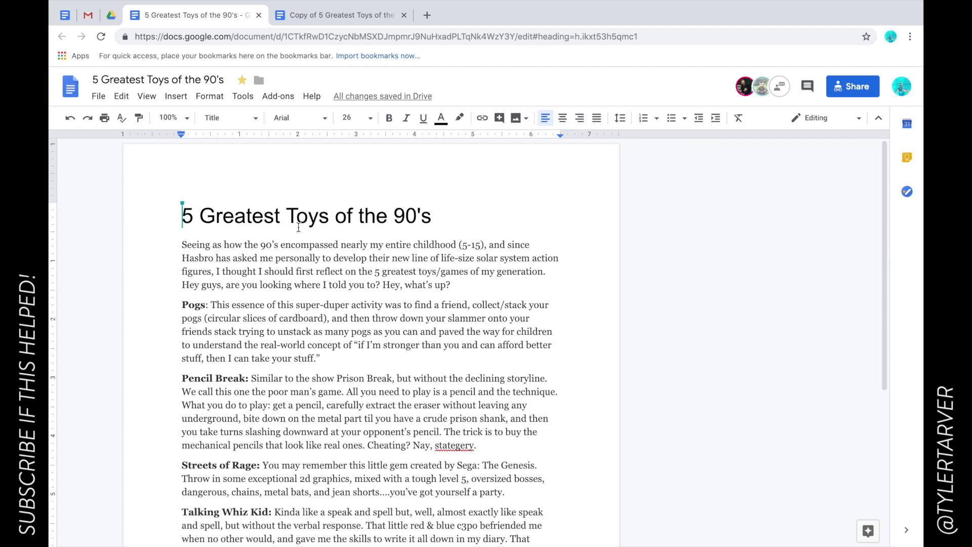
{"action": "left_click", "coordinate": [267, 386]}
{"action": "scroll", "coordinate": [267, 386], "scroll_direction": "down", "scroll_amount": 3}
{"action": "scroll", "coordinate": [267, 386], "scroll_direction": "up", "scroll_amount": 1}
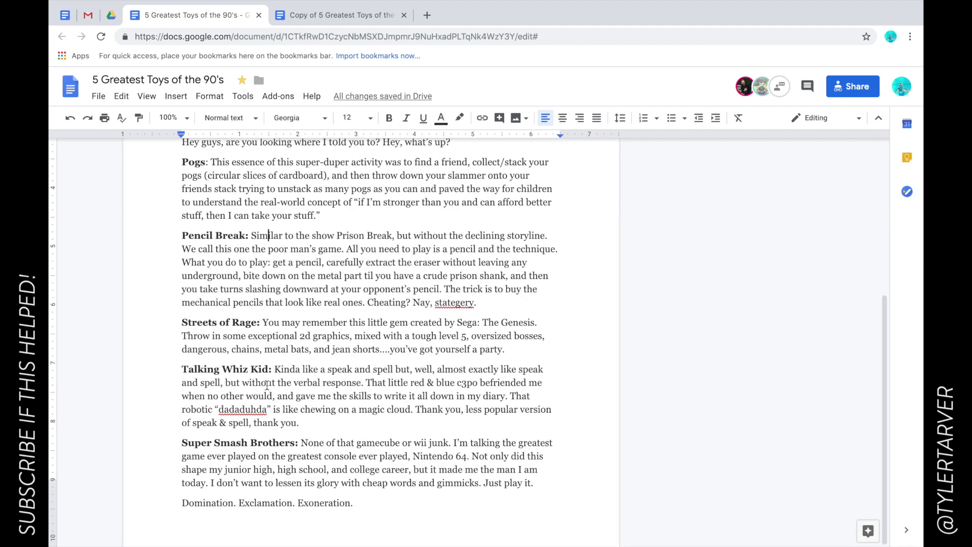
{"action": "scroll", "coordinate": [268, 385], "scroll_direction": "up", "scroll_amount": 2}
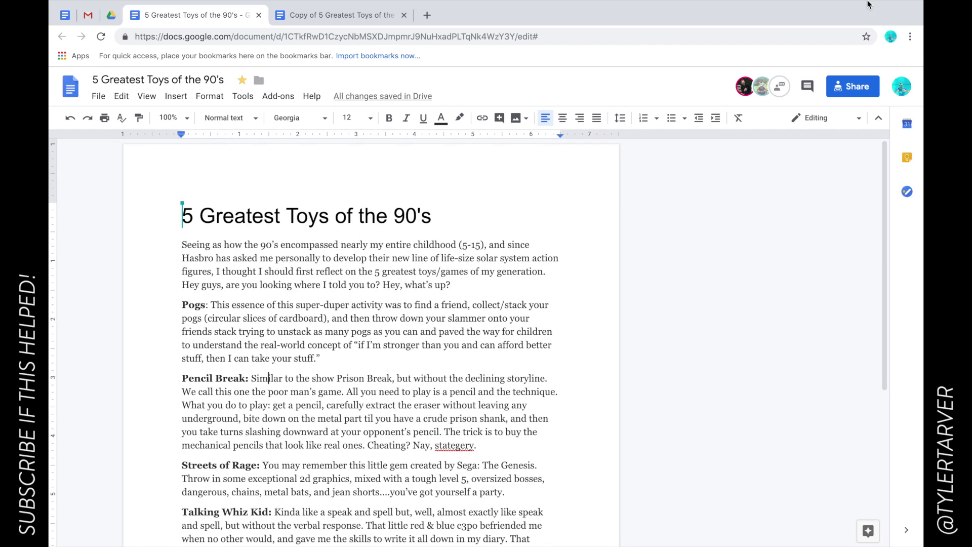